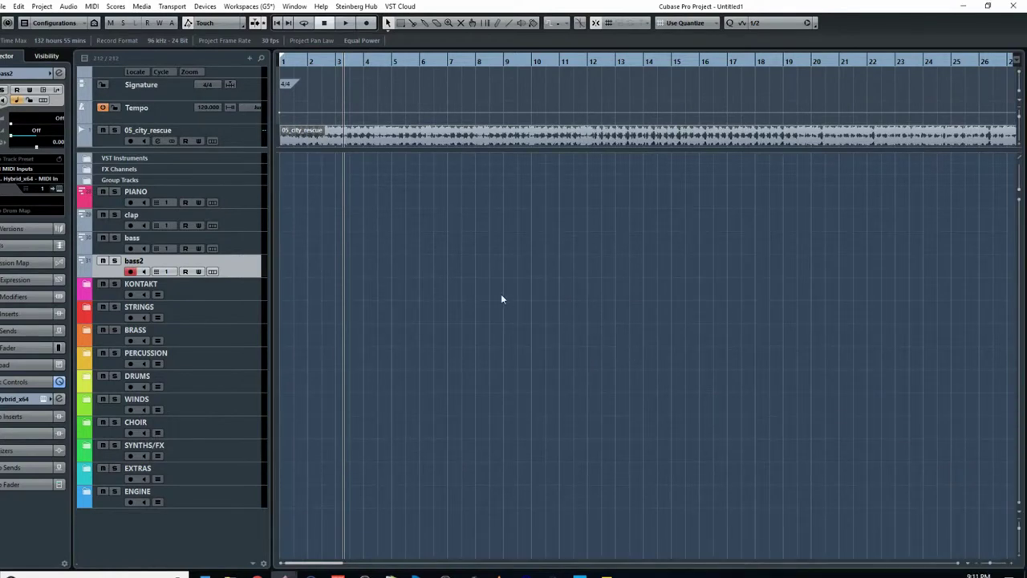
Play the 05_city_rescue reference track from bar 1, then stop playback
drag(329, 61, 283, 64)
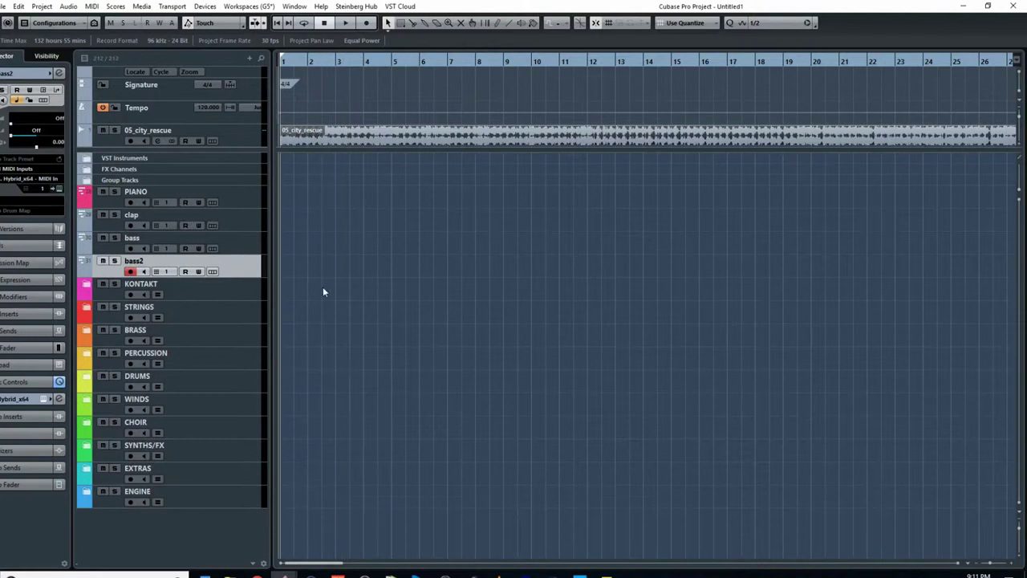
scroll(359, 118, down, 1)
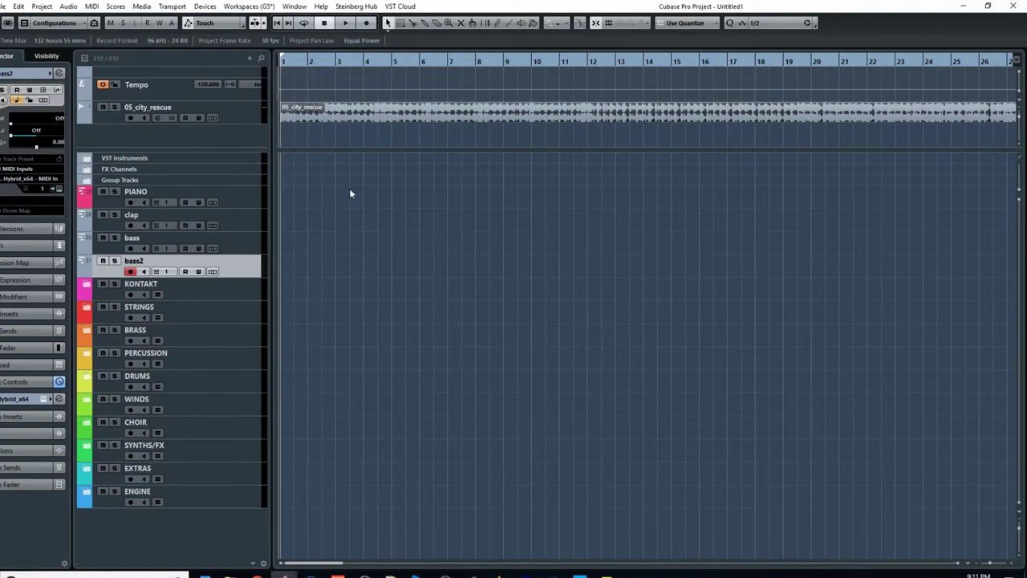
key(space)
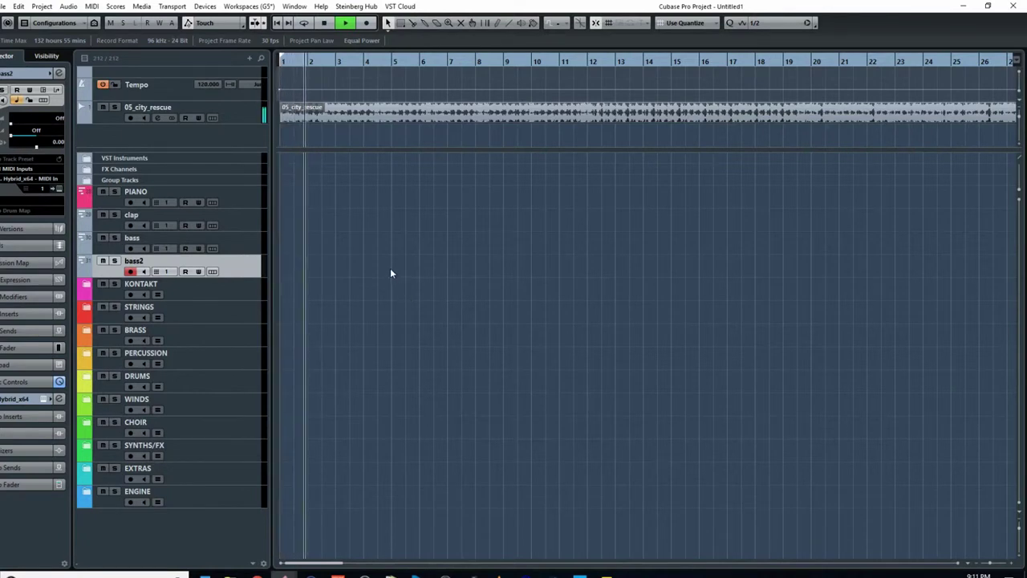
key(space)
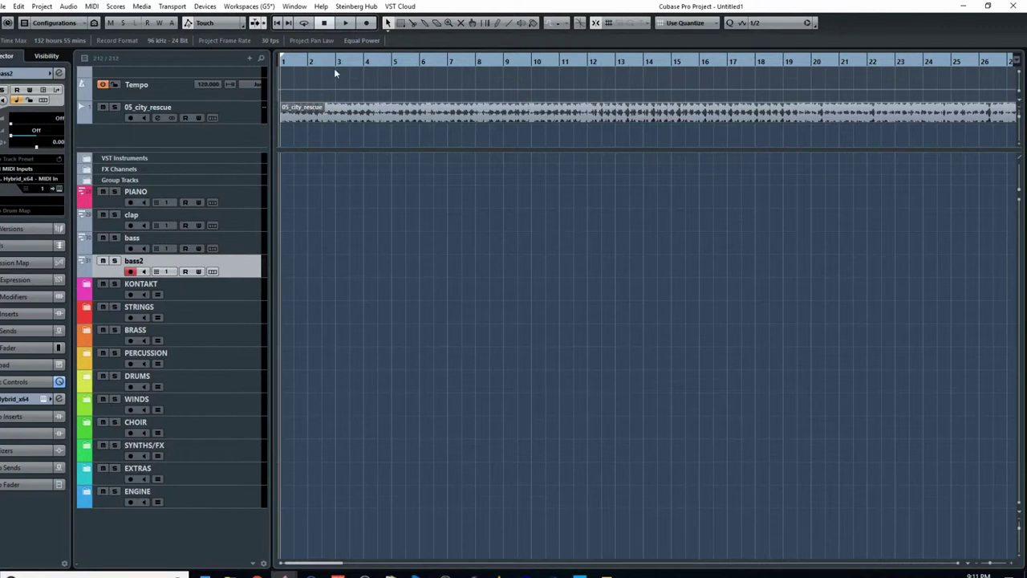
Select the clap track so the Inspector lists its Battery 4 instrument
click(111, 230)
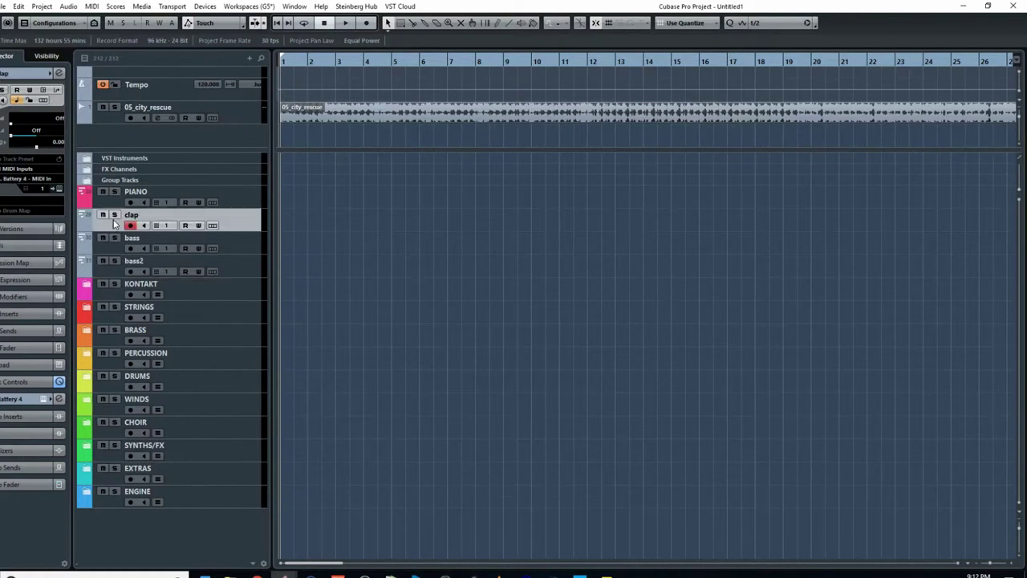
Open the clap track's Battery 4 editor and move its window into place
click(61, 191)
drag(478, 104, 560, 159)
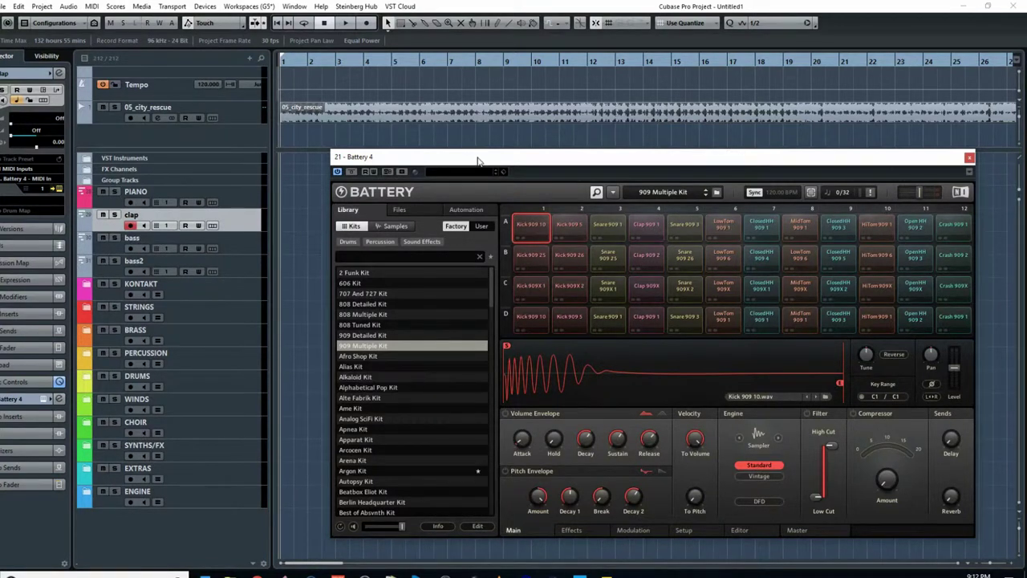
drag(477, 158, 472, 153)
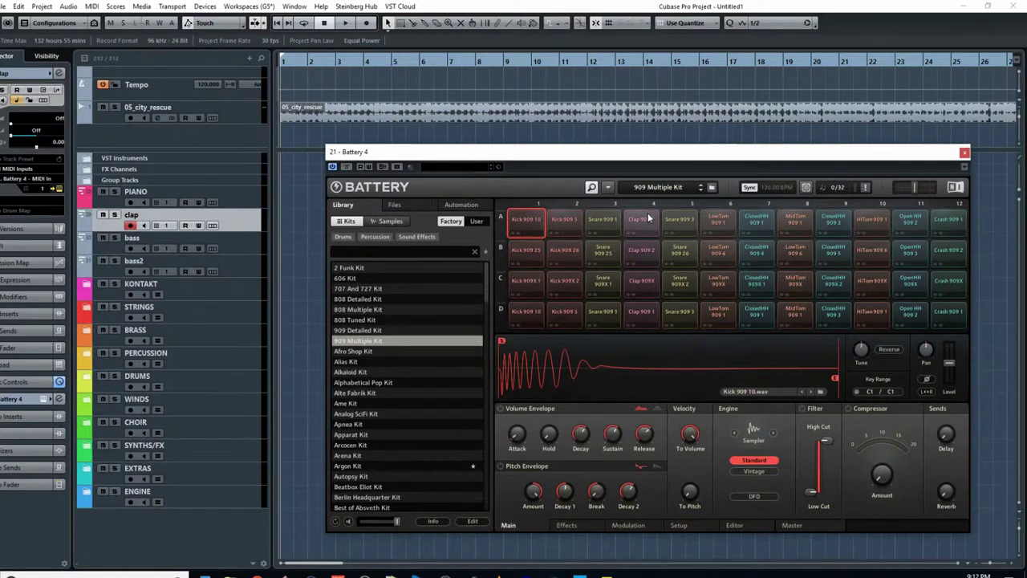
Briefly play and stop the project, then select the Clap 909 1 pad
key(space)
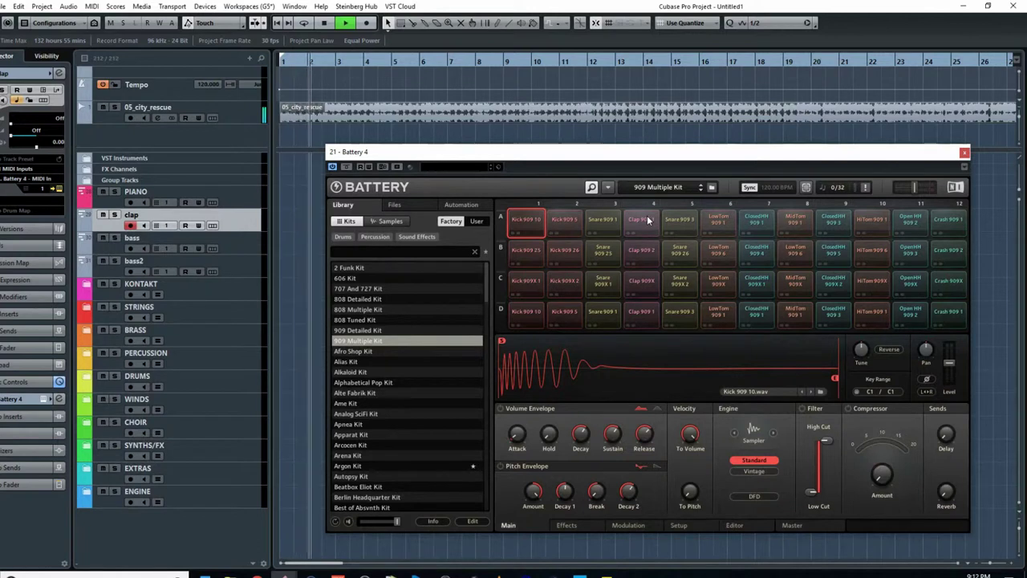
key(space)
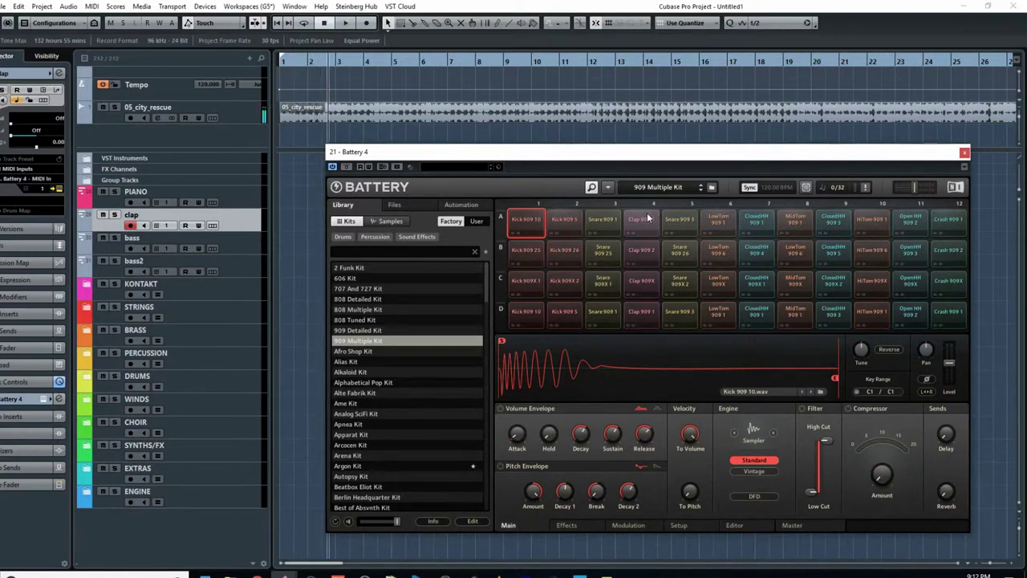
click(649, 217)
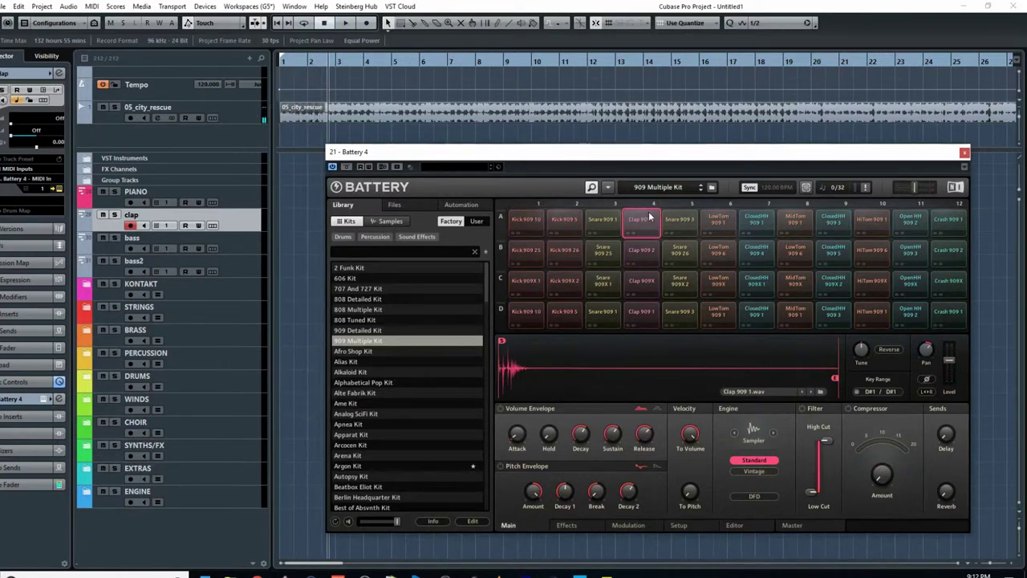
Audition the Clap 909 1, 909X and 909 2 pads during reference playback
mouse_move(950, 361)
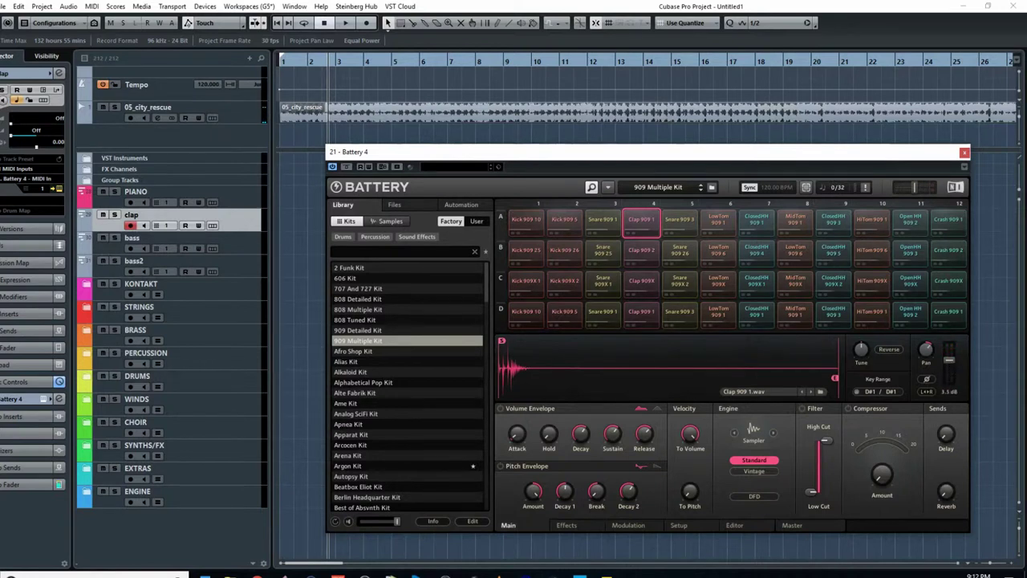
click(654, 216)
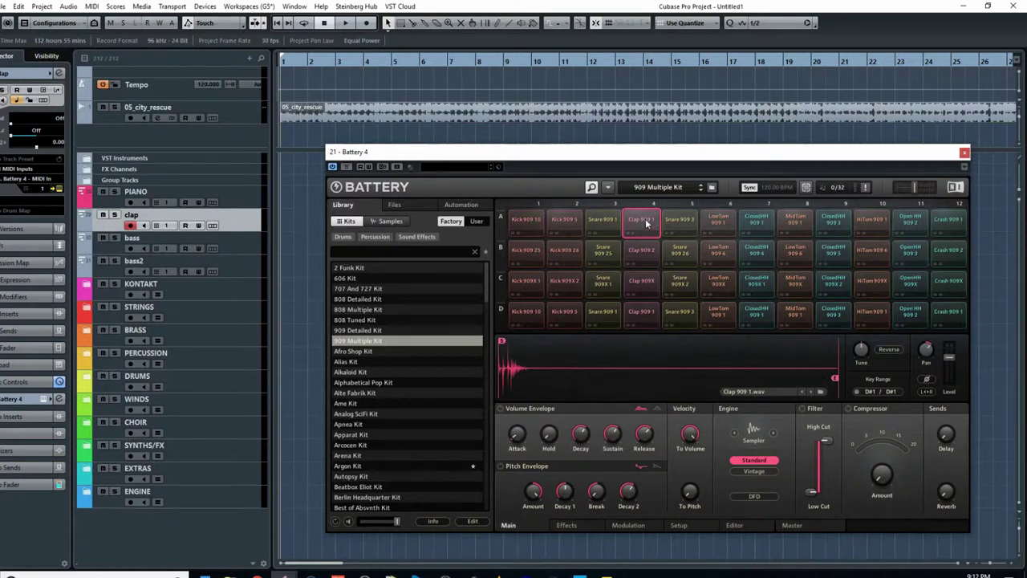
key(space)
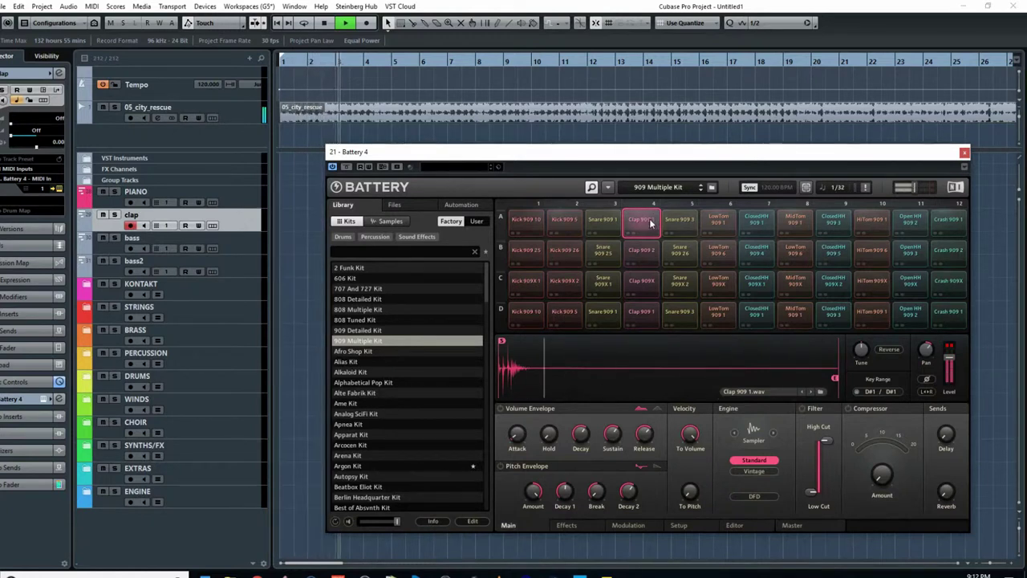
click(647, 313)
click(650, 280)
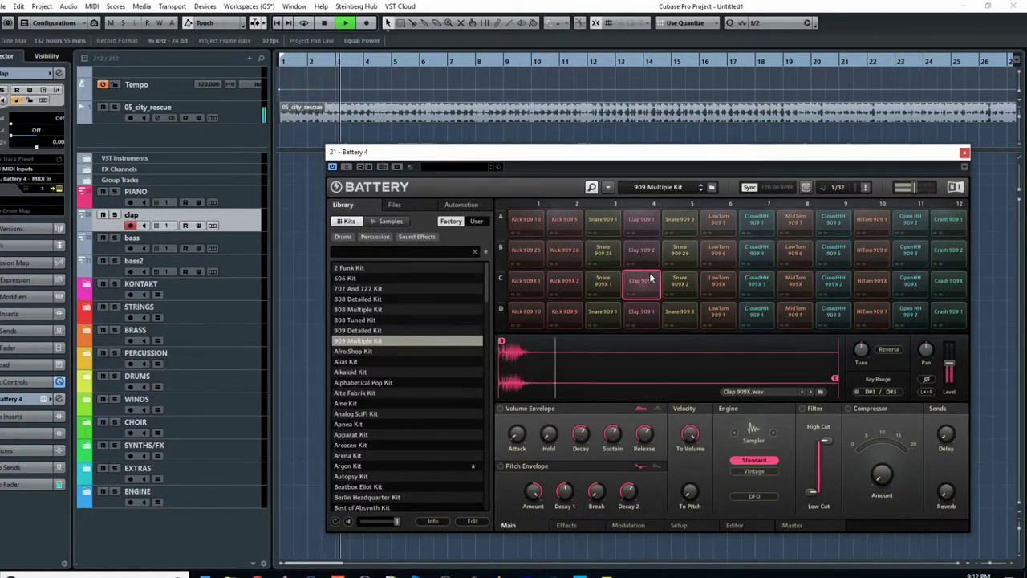
click(653, 250)
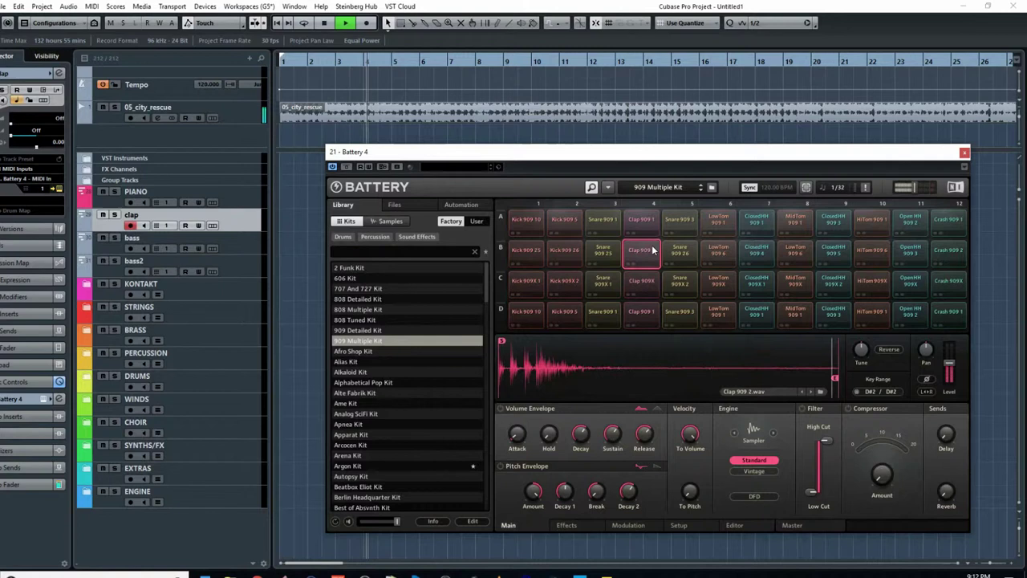
Compare Clap 909 2, 909 1 and 909X again, then close Battery 4
click(652, 250)
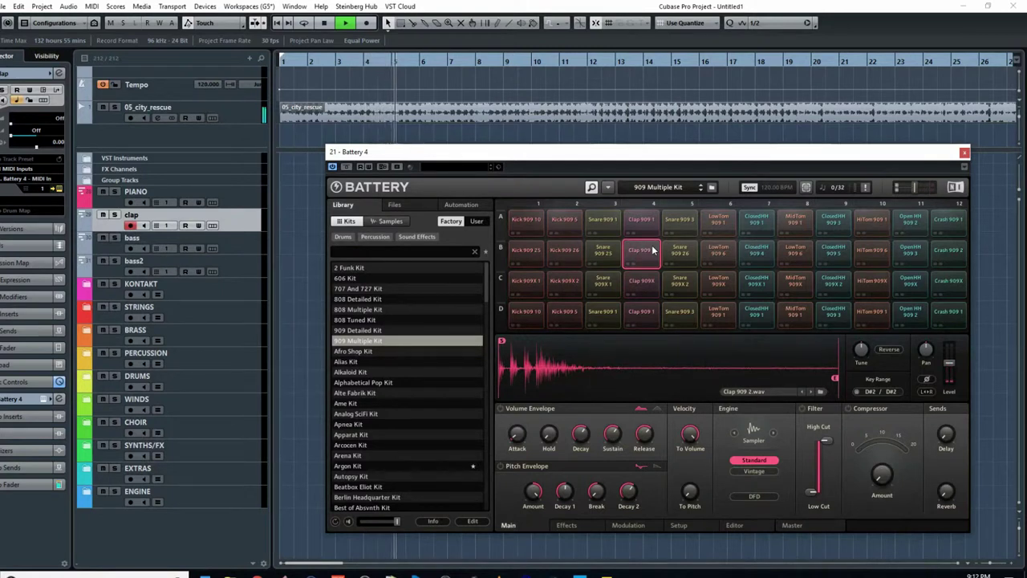
click(653, 250)
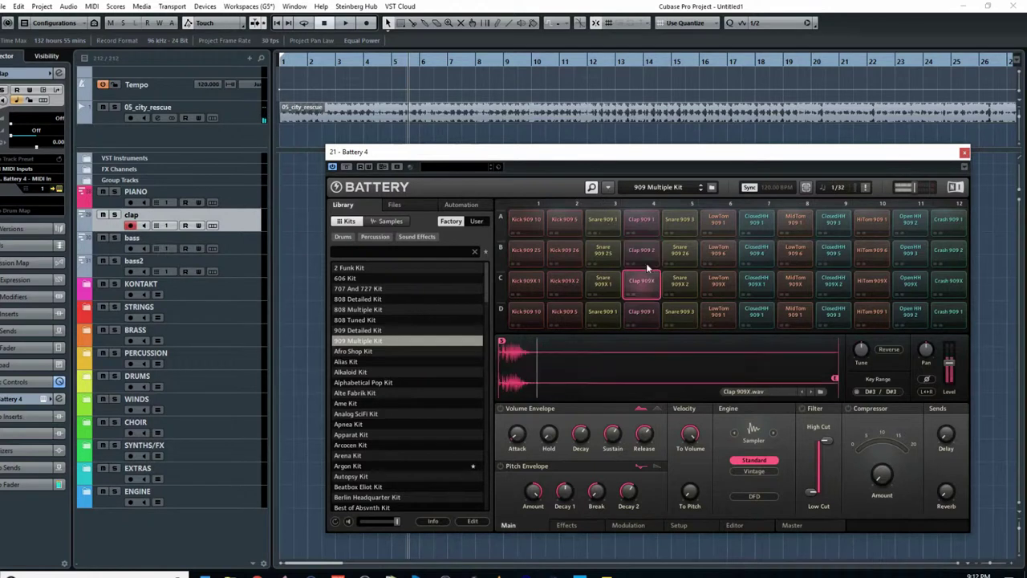
click(648, 223)
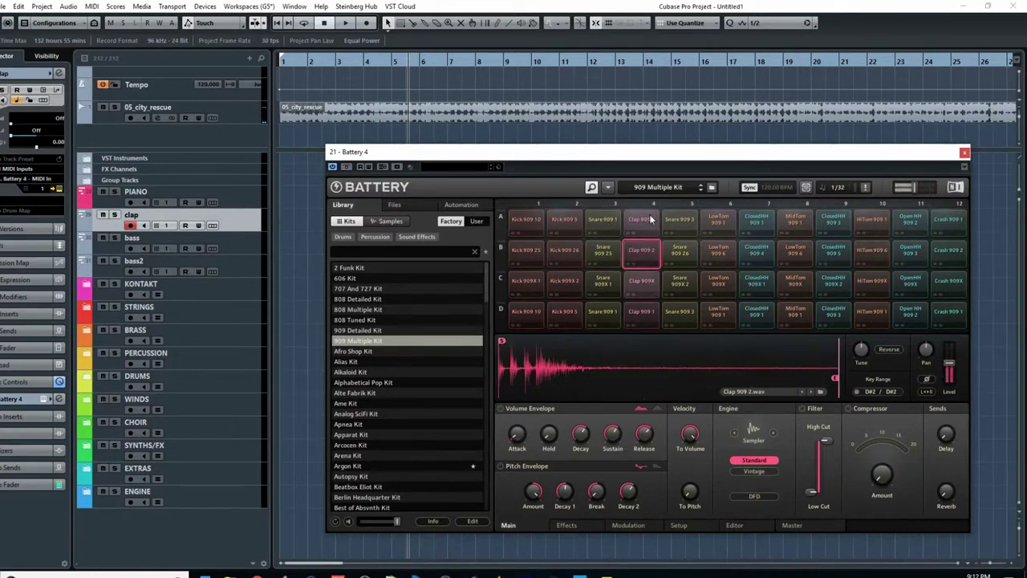
click(654, 249)
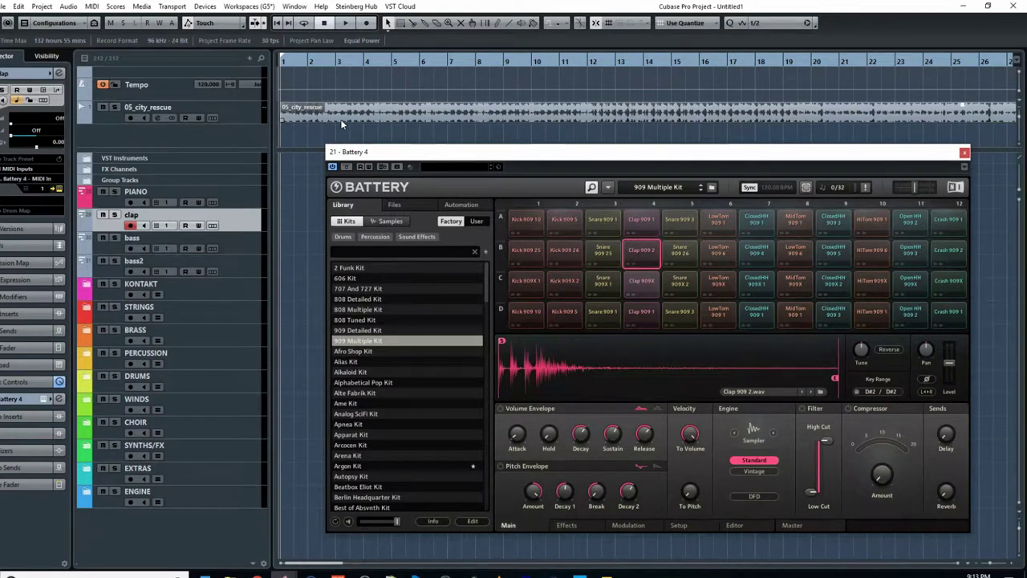
click(645, 283)
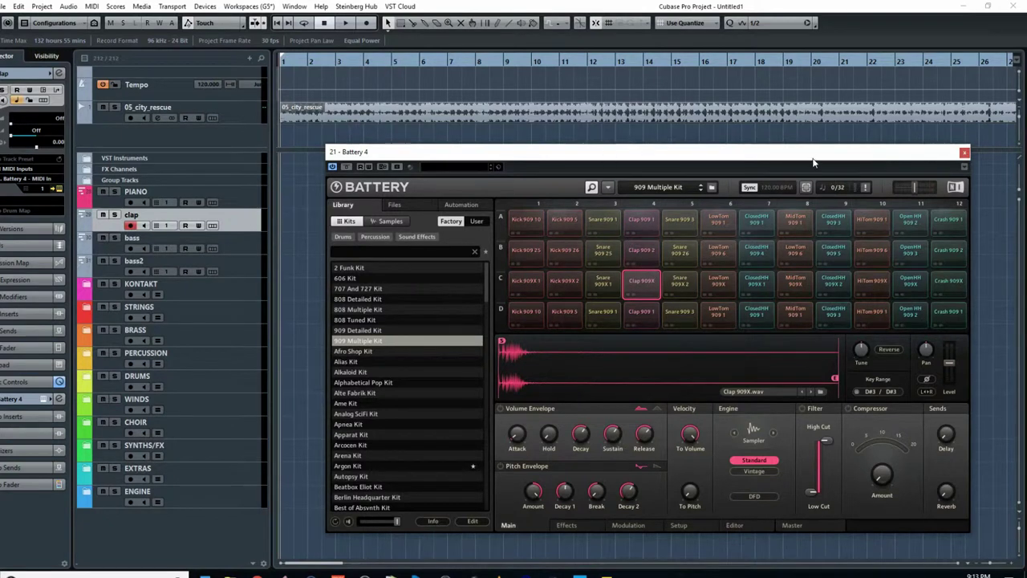
click(964, 153)
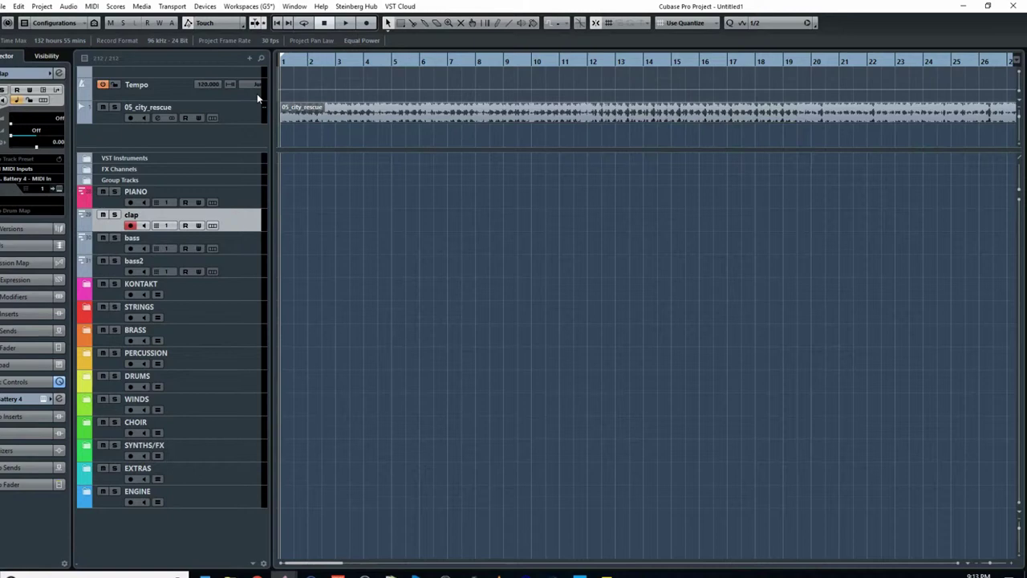
Select the bass track and open its VacuumPro instrument during playback
key(Down)
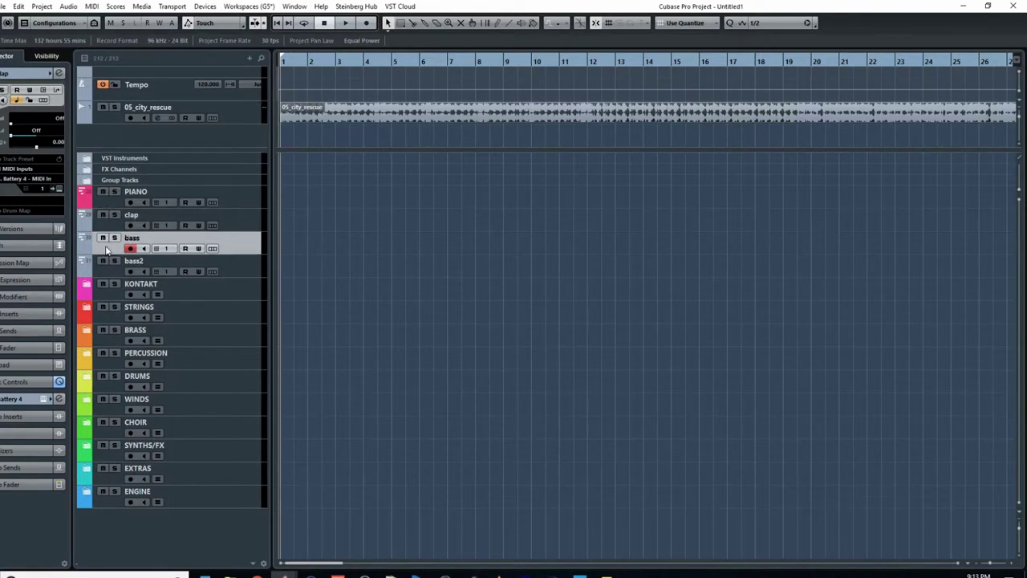
key(space)
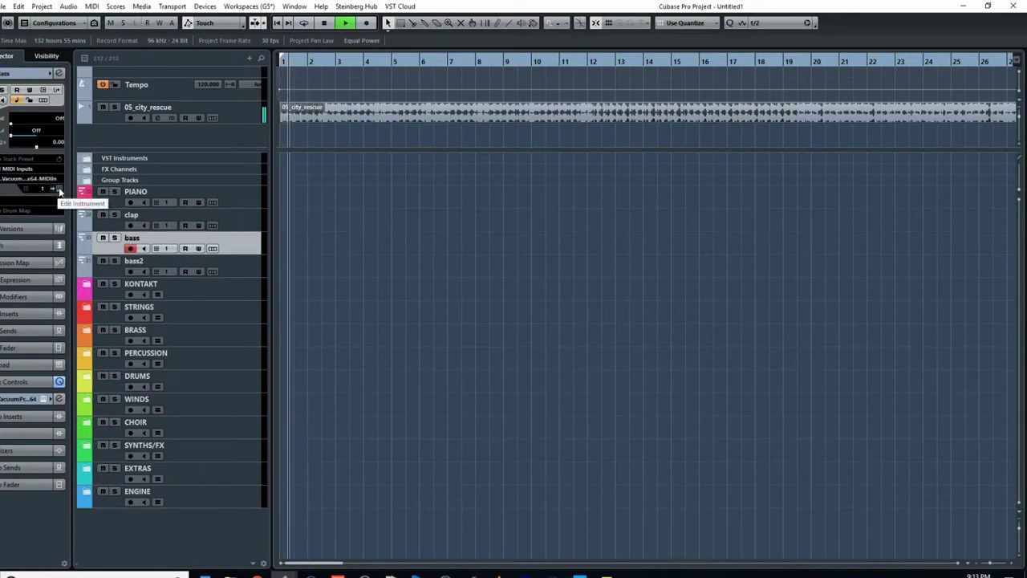
click(60, 191)
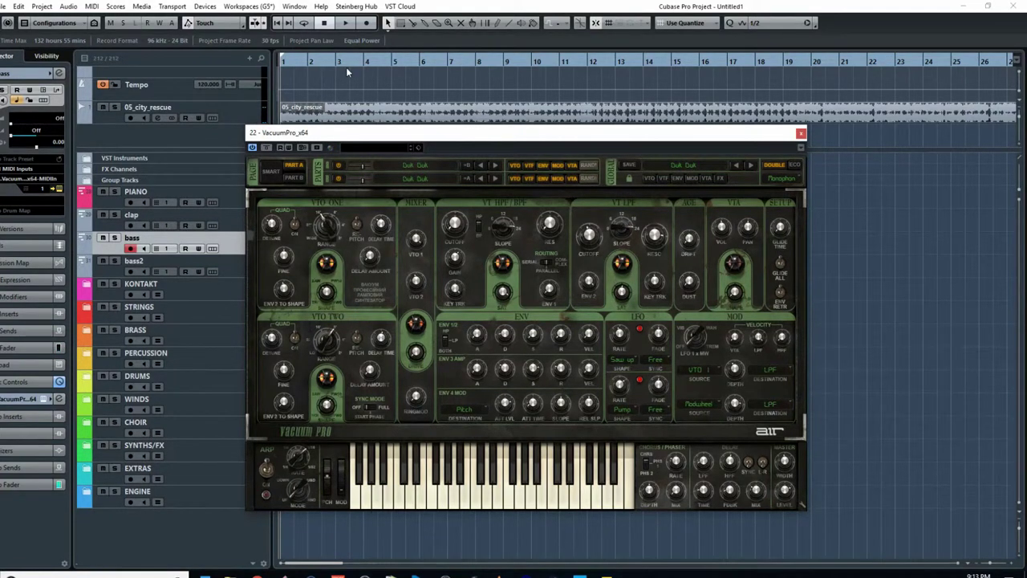
Stop playback and select the bass2 track for recording
key(space)
key(space)
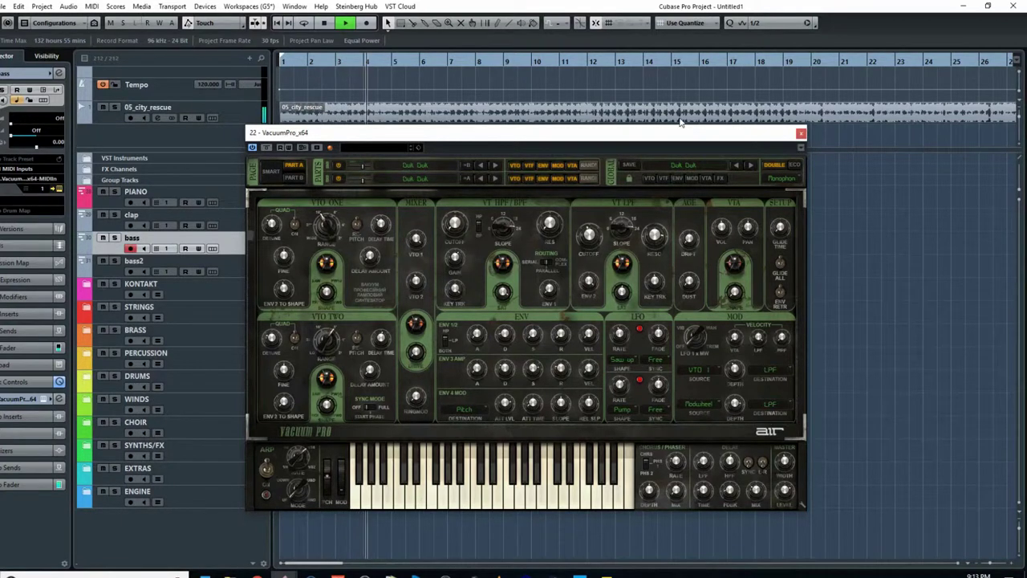
key(space)
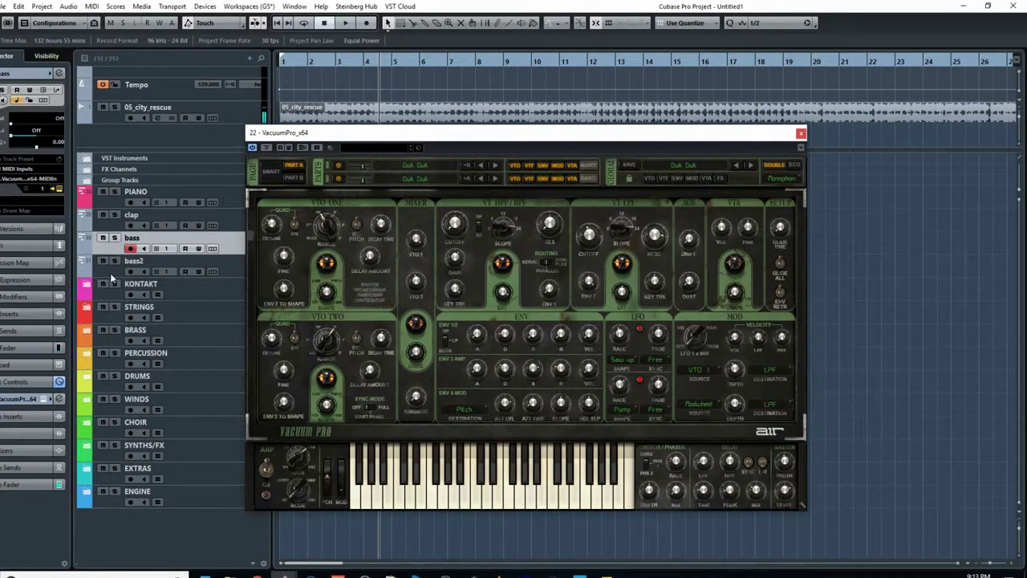
click(112, 273)
click(801, 133)
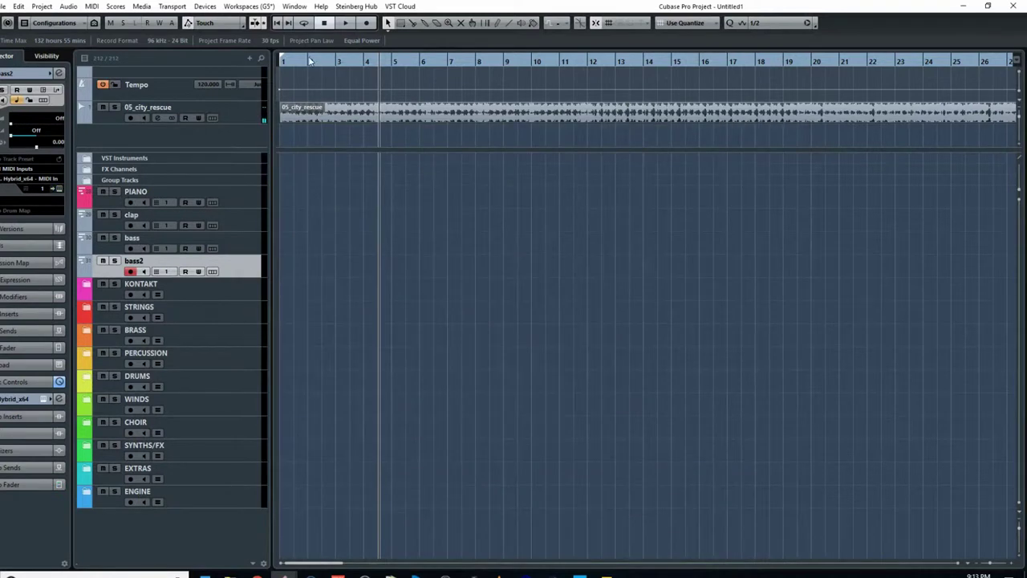
click(282, 65)
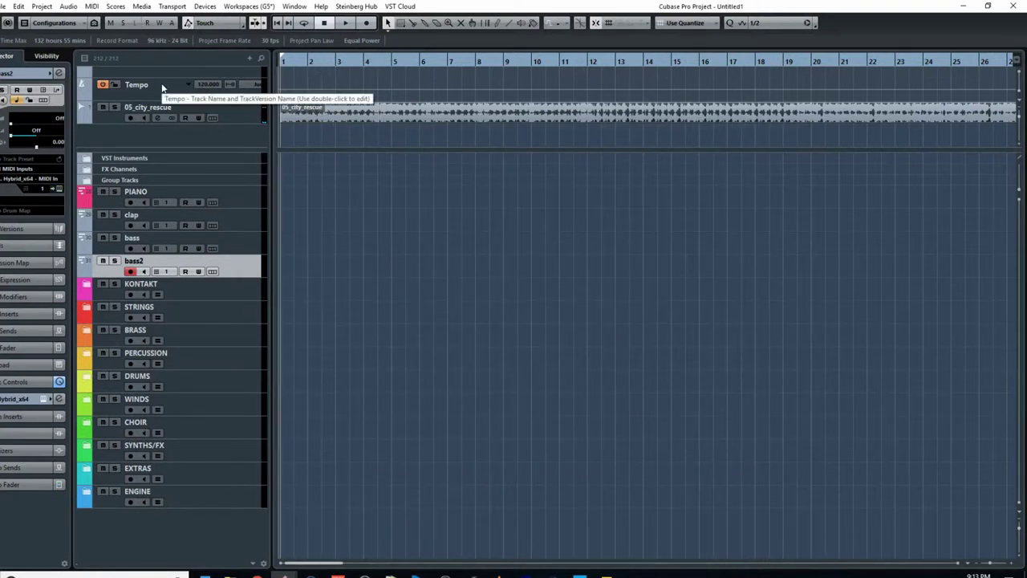
key(space)
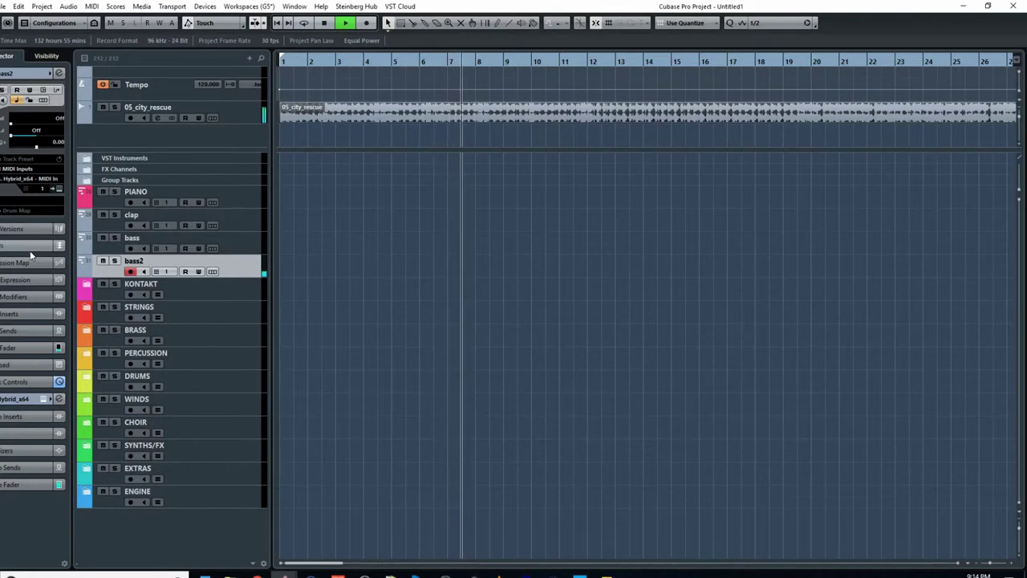
key(space)
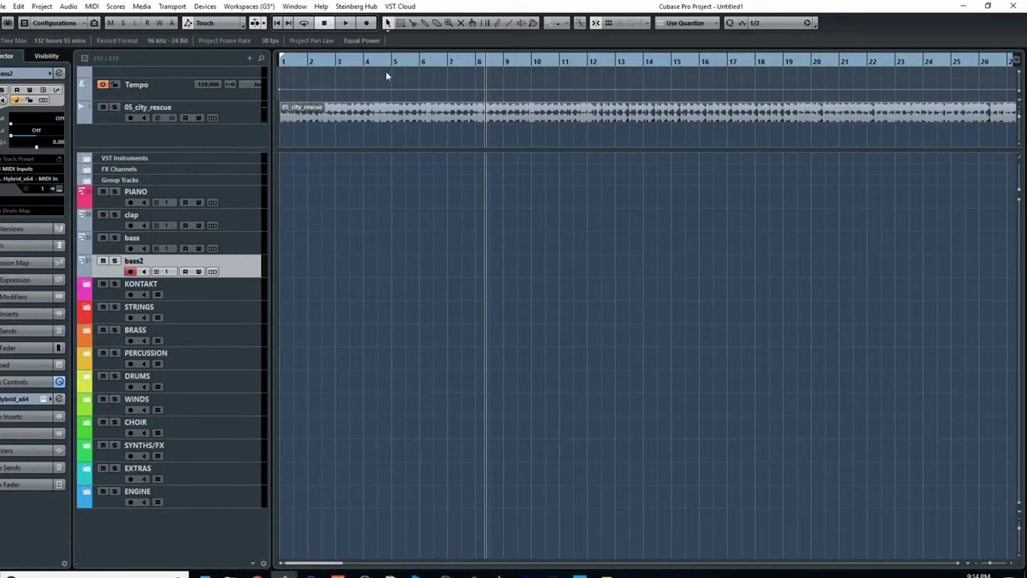
key(Home)
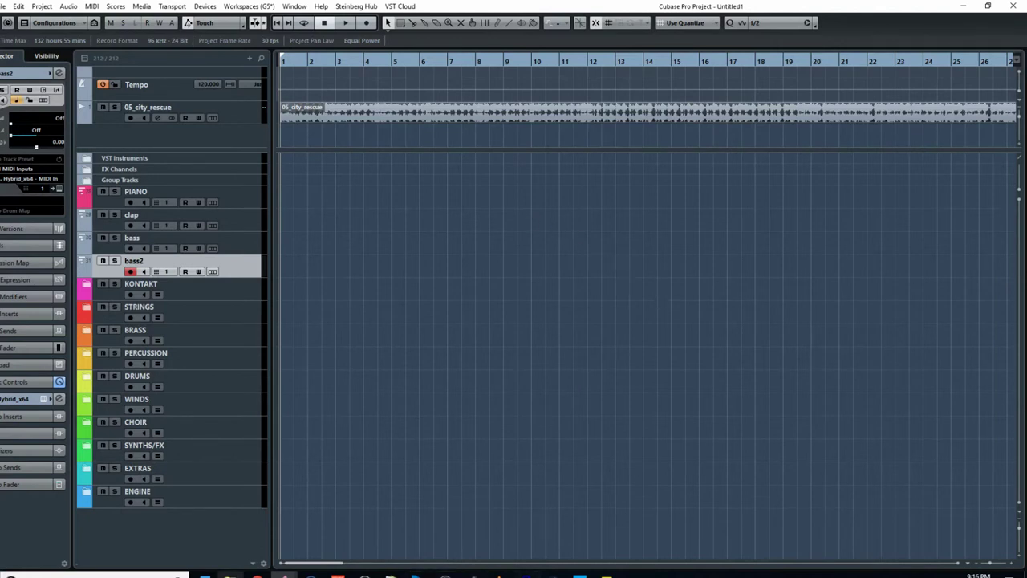
mouse_move(205, 574)
key(F3)
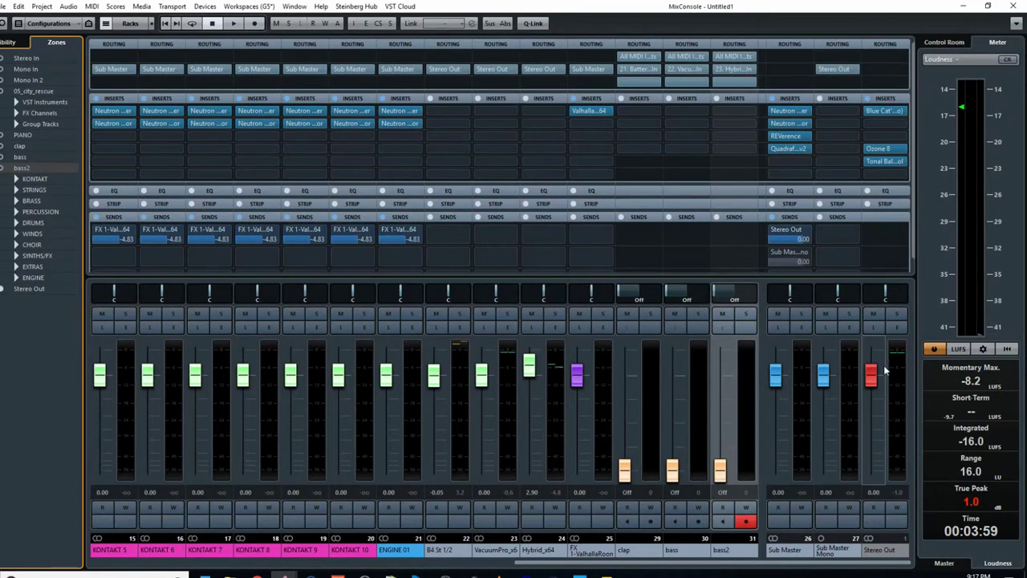
click(897, 382)
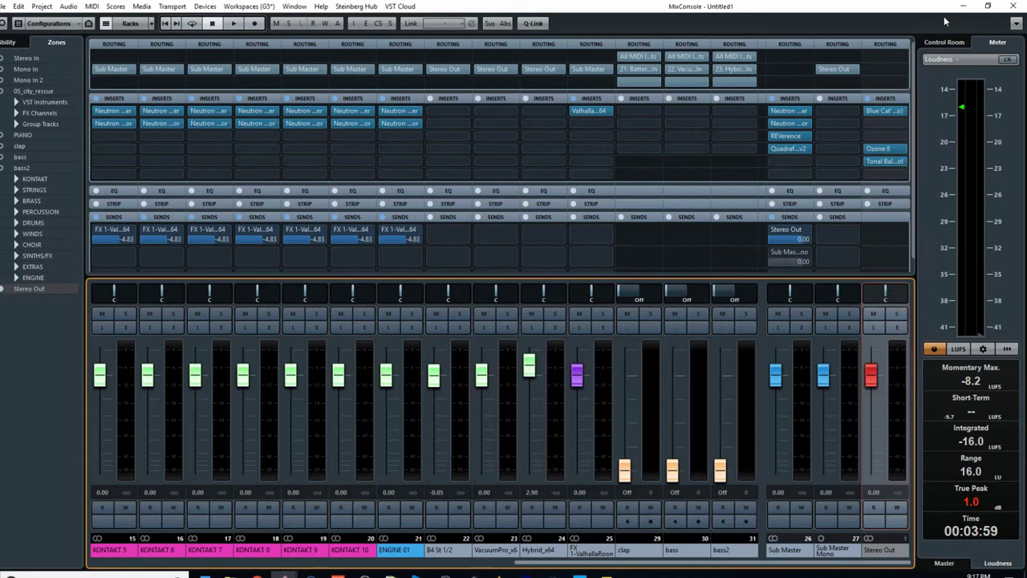
click(883, 149)
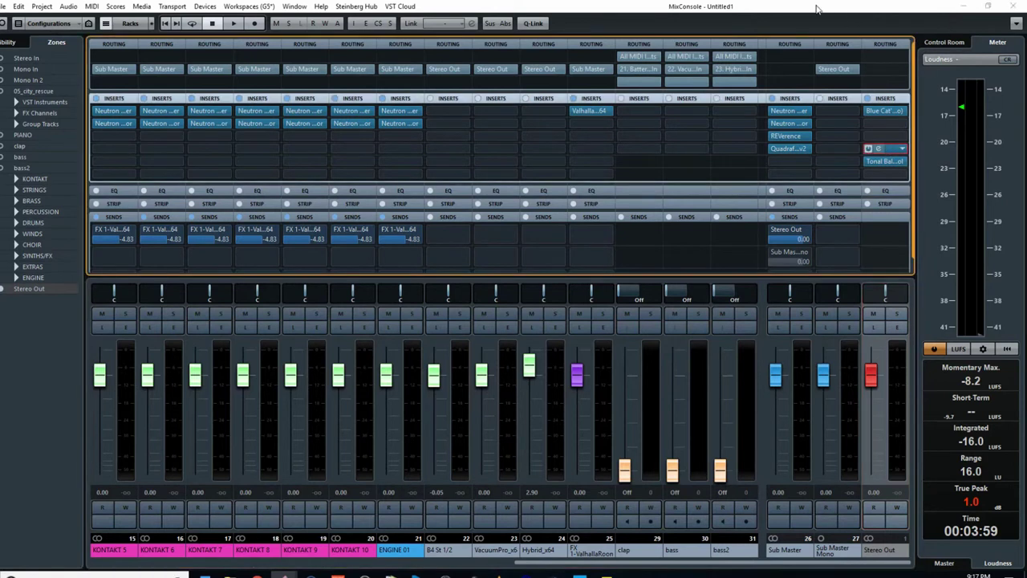
key(F3)
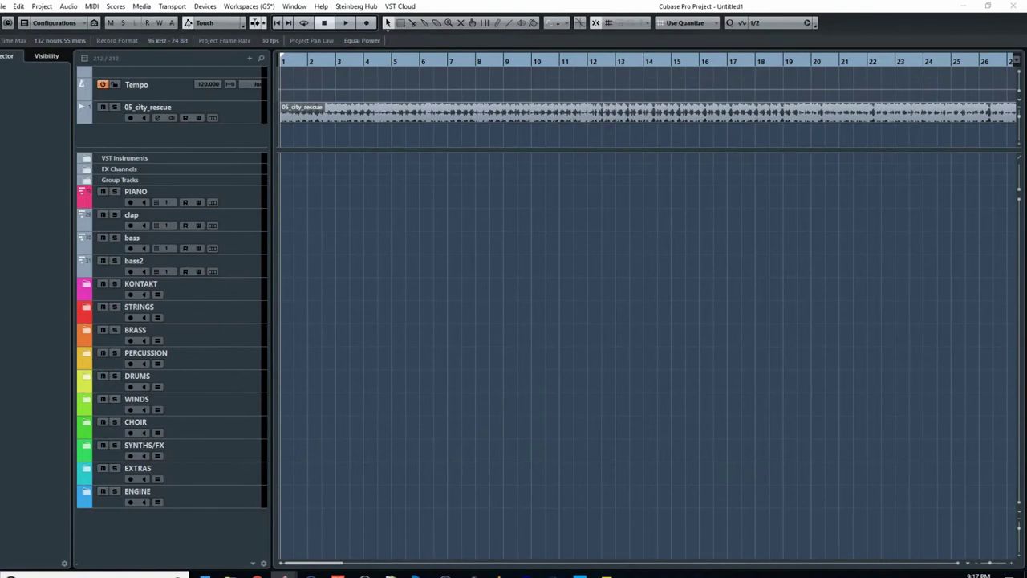
Enable reference mode in Ozone 8 on Stereo Out, then close Ozone and the MixConsole
key(F3)
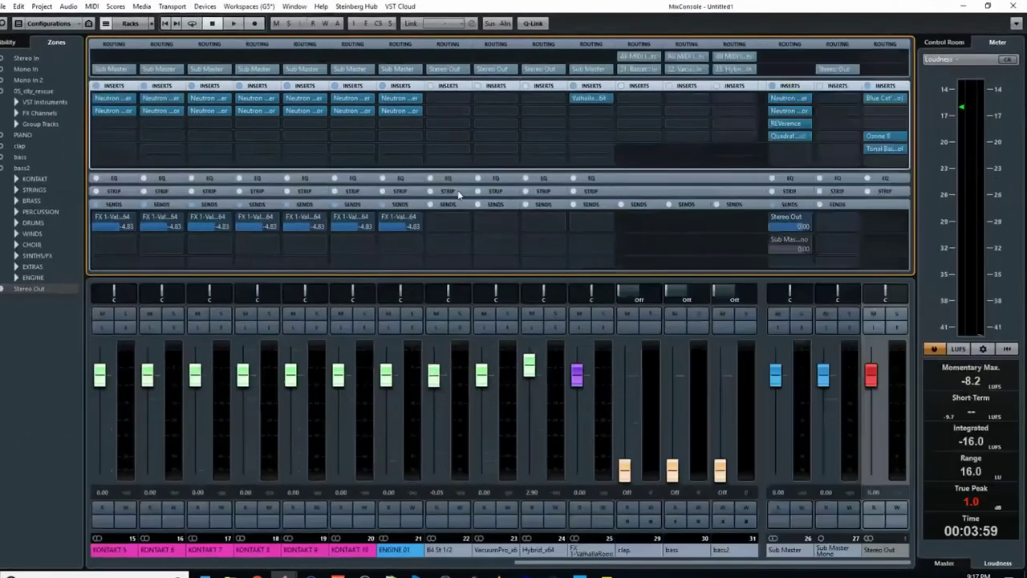
click(879, 149)
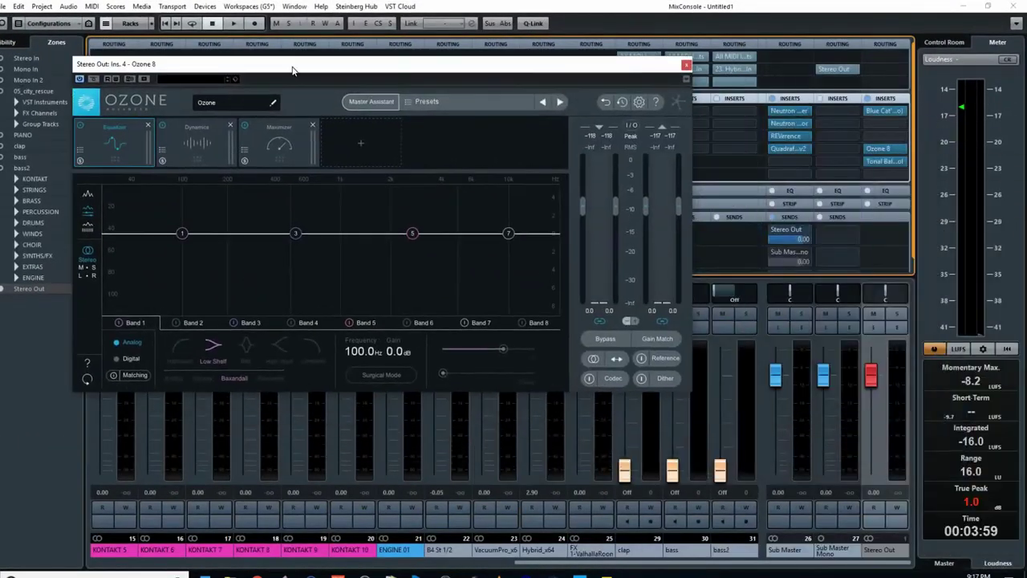
click(644, 361)
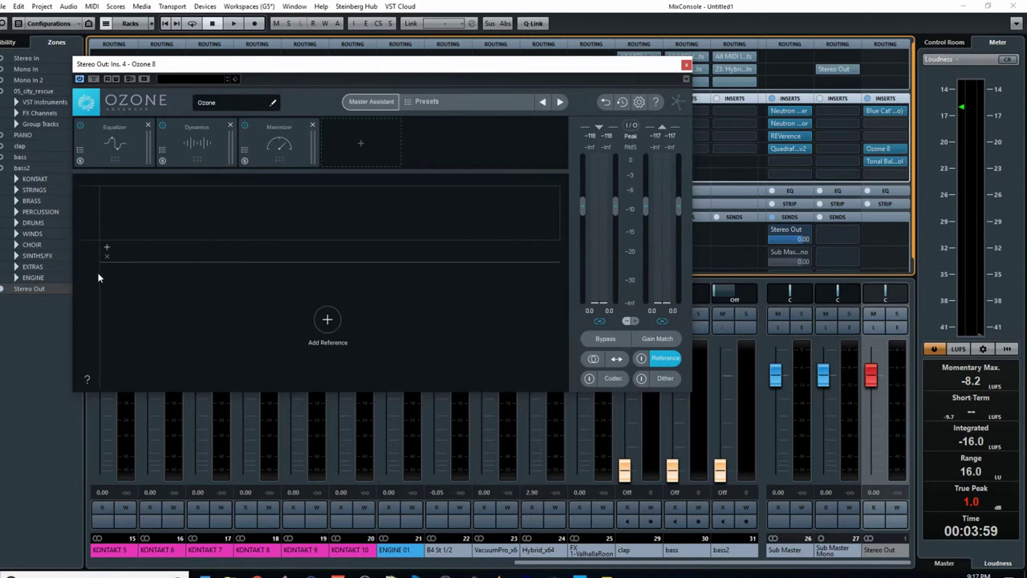
click(644, 360)
click(687, 64)
key(F3)
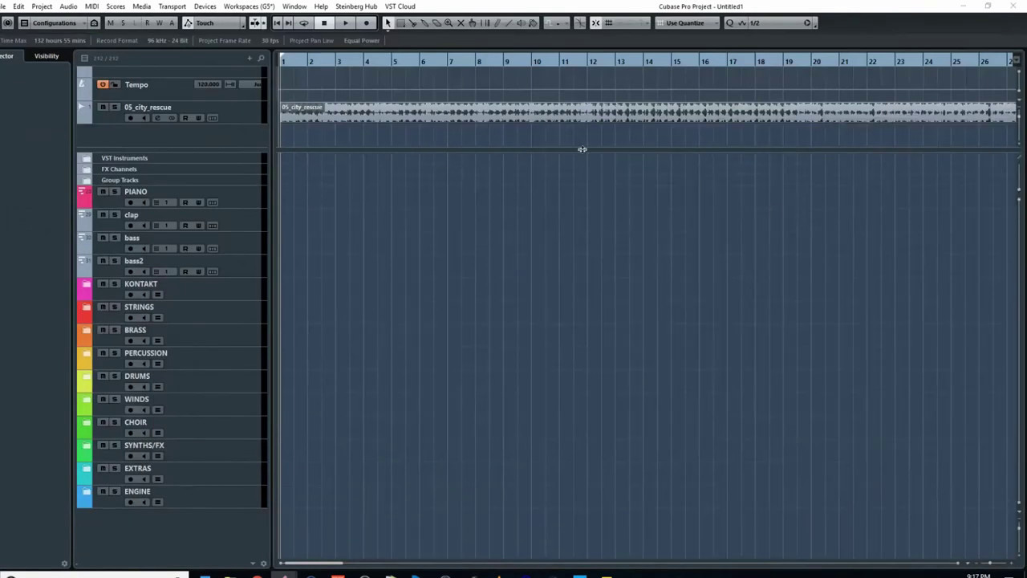
click(510, 62)
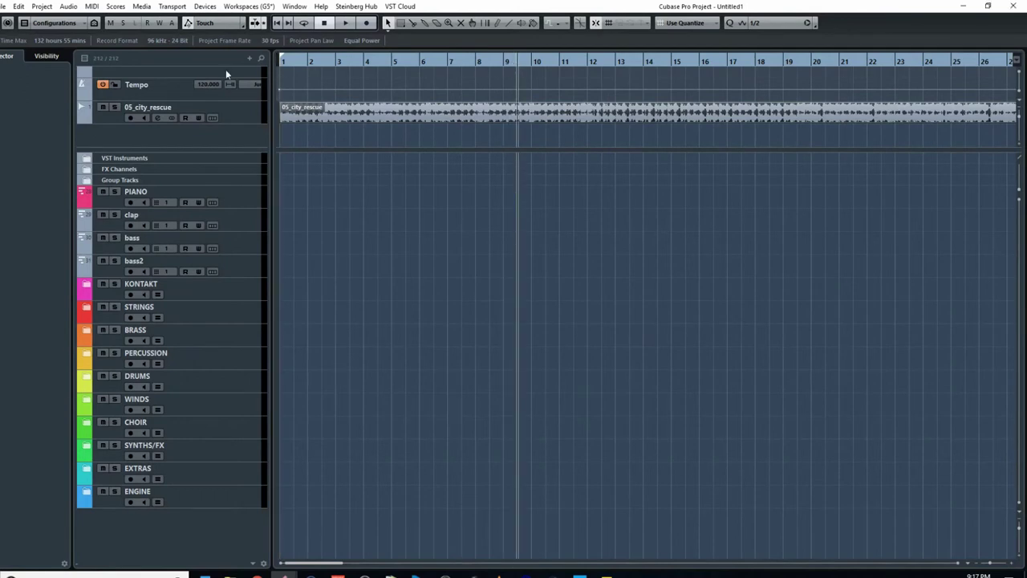
drag(317, 64, 250, 84)
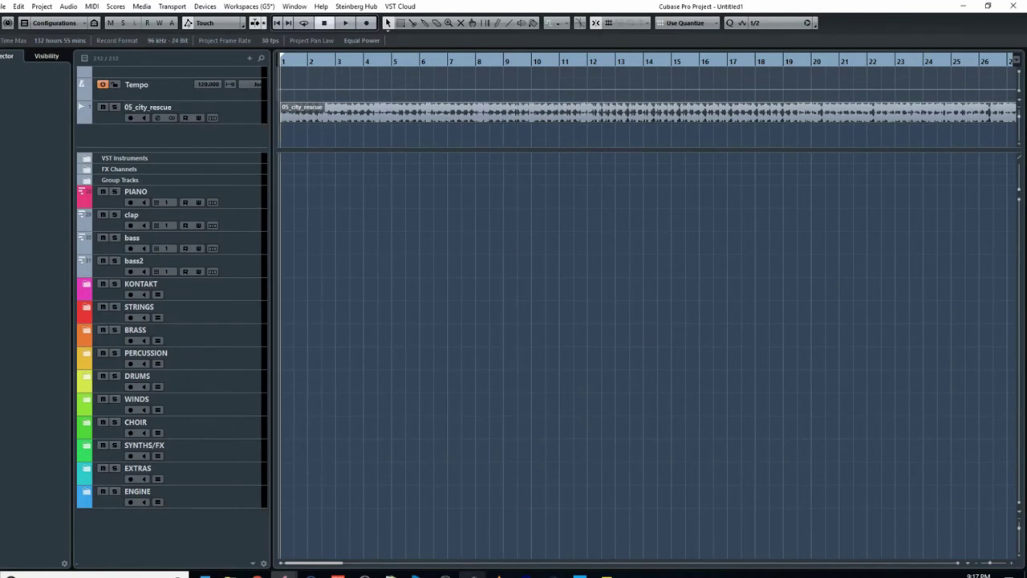